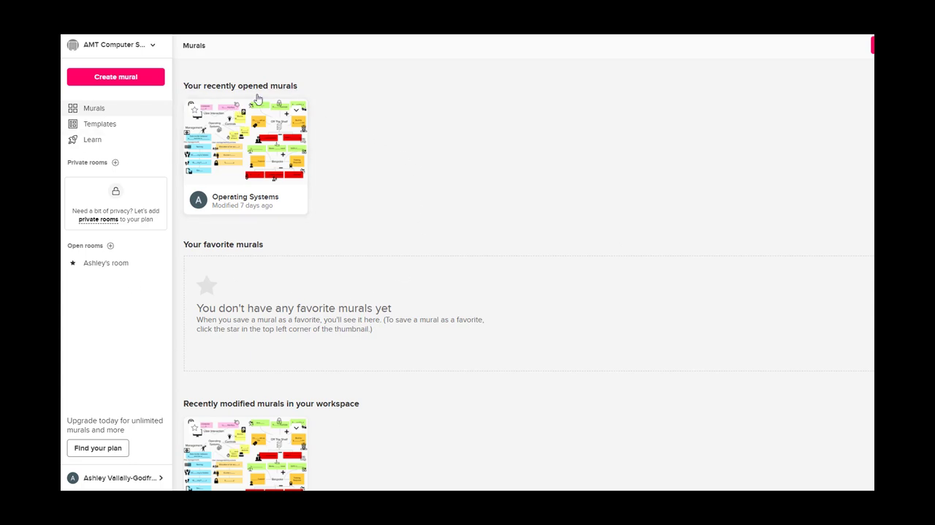
Create a new mural from the blank template
{"action": "left_click", "coordinate": [127, 89]}
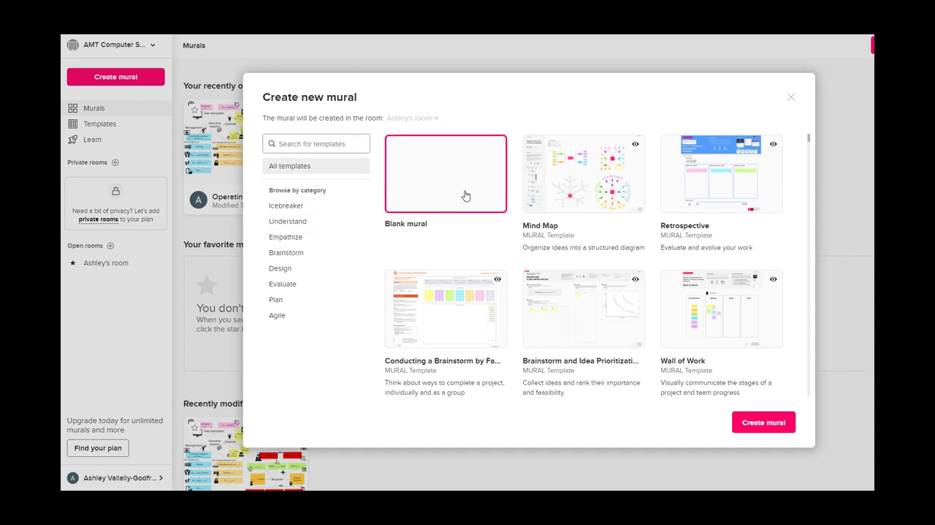
{"action": "left_click", "coordinate": [767, 423]}
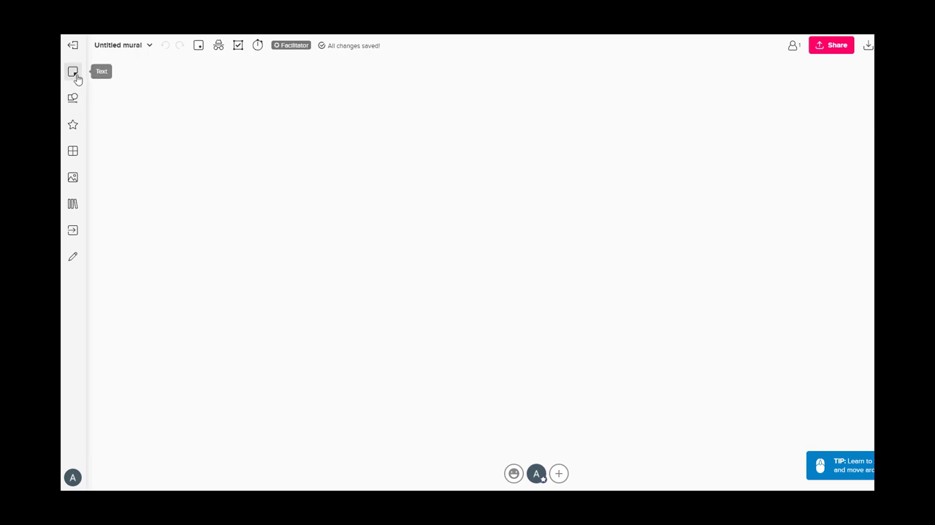
Add a square shape labelled "Scenario" and move it towards the right of the canvas
{"action": "left_click", "coordinate": [78, 105]}
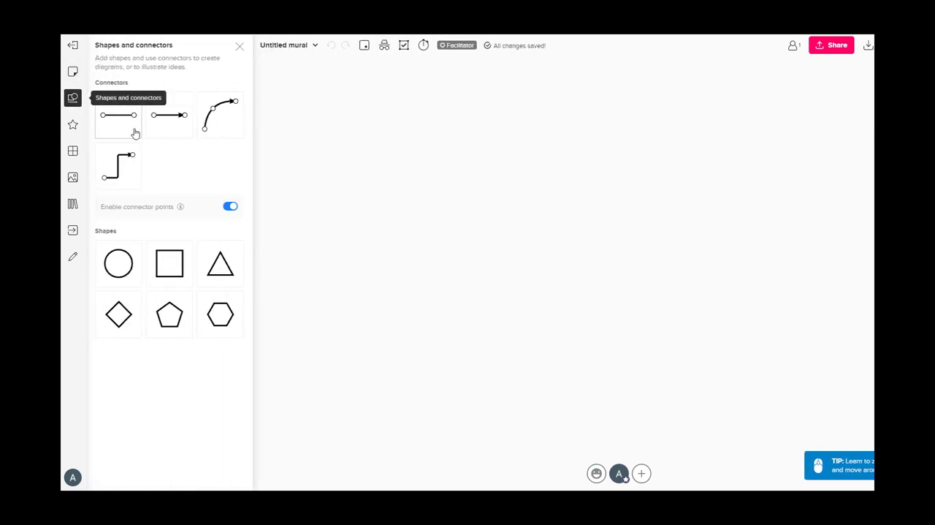
{"action": "left_click_drag", "start_coordinate": [171, 276], "coordinate": [410, 219]}
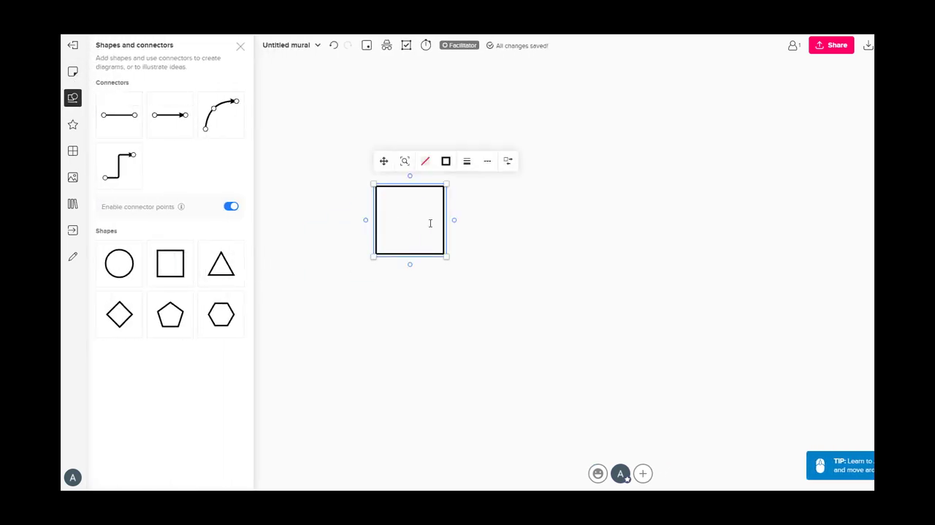
{"action": "type", "text": "Scenario"}
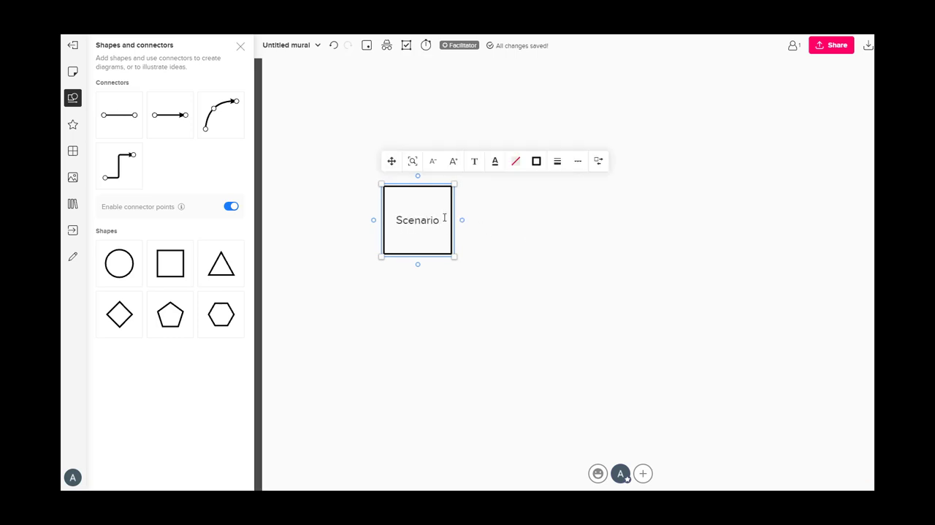
{"action": "left_click_drag", "start_coordinate": [452, 211], "coordinate": [646, 203]}
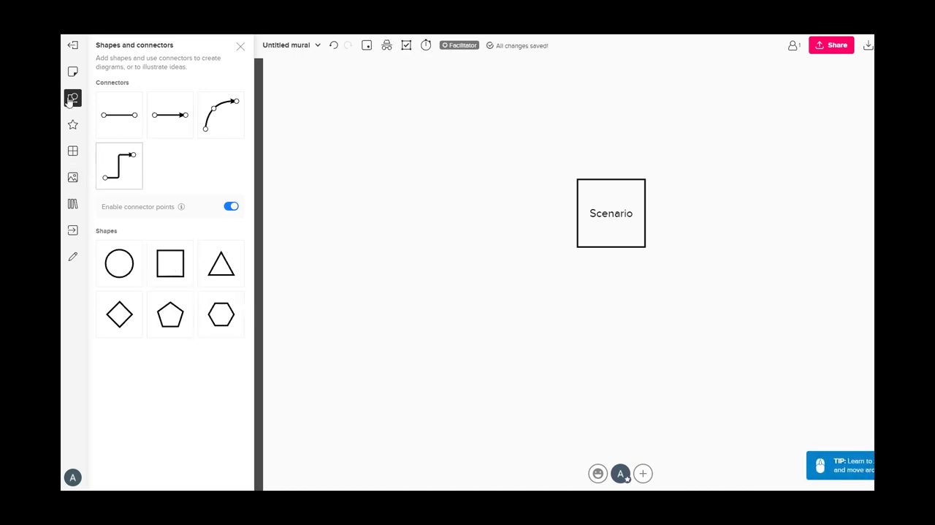
Add a title text reading "Create an interactive presentation"
{"action": "left_click_drag", "start_coordinate": [388, 111], "coordinate": [421, 124]}
{"action": "left_click", "coordinate": [131, 104]}
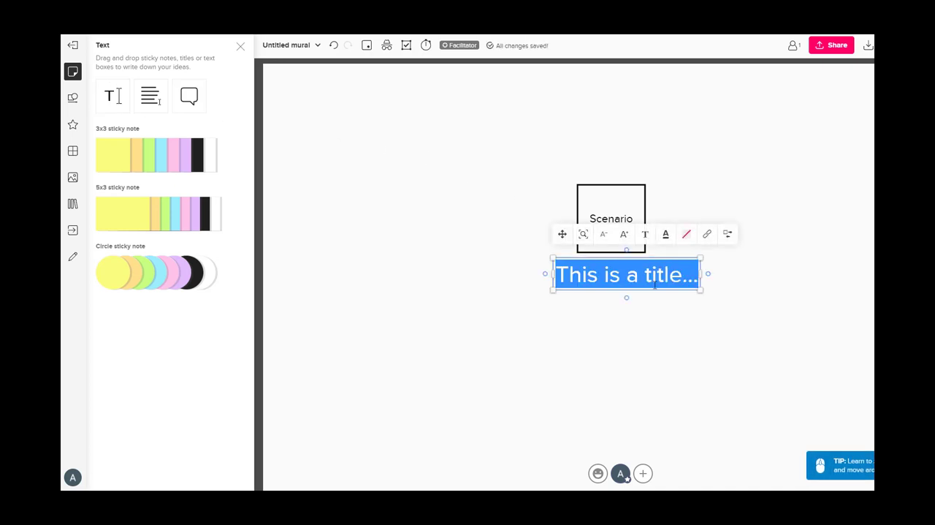
{"action": "type", "text": "Createa"}
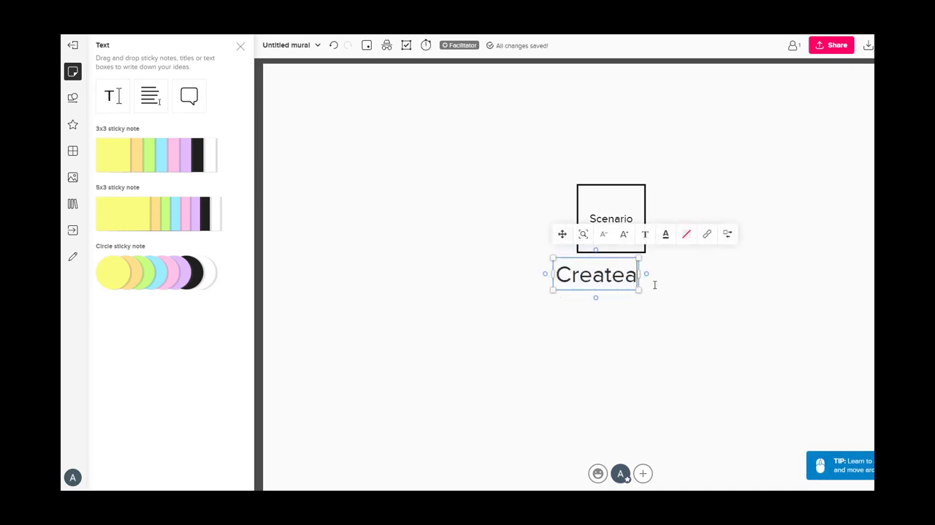
{"action": "key", "text": "BackSpace"}
{"action": "type", "text": "an"}
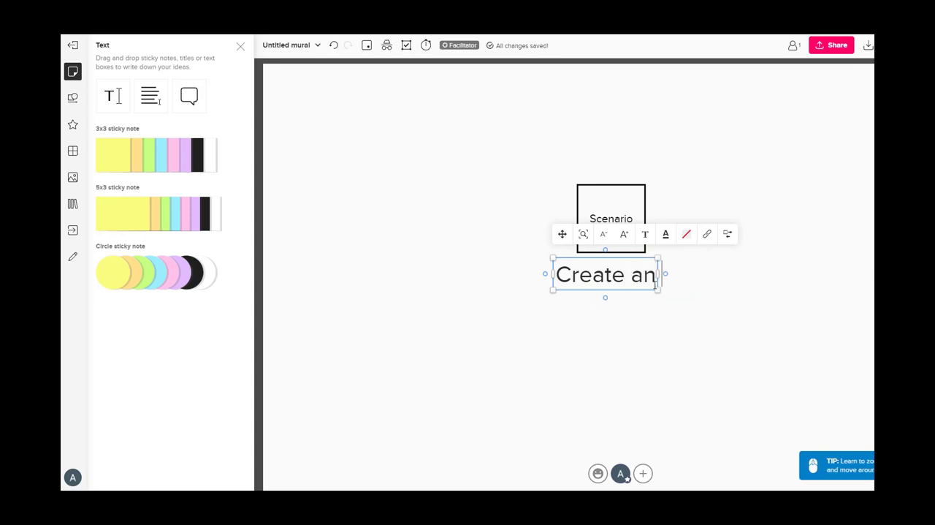
{"action": "type", "text": " interactive power"}
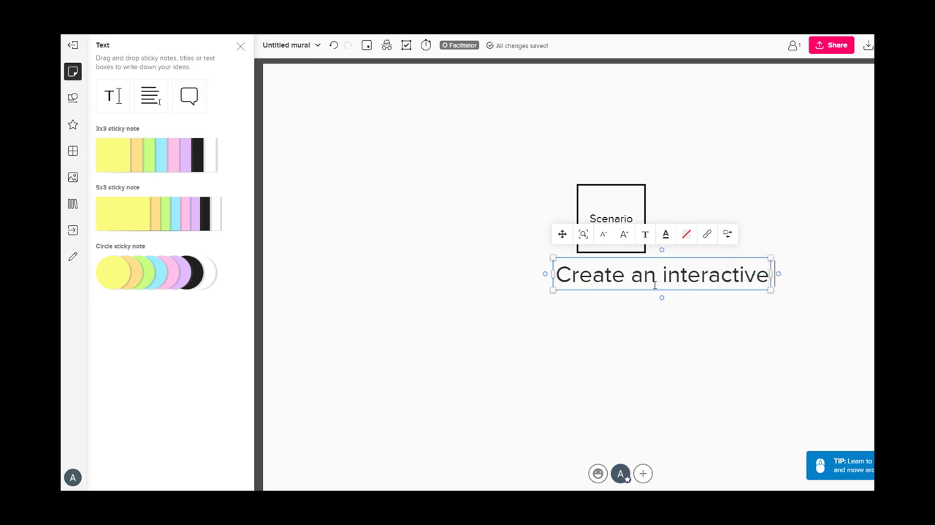
{"action": "key", "text": "BackSpace"}
{"action": "key", "text": "BackSpace"}
{"action": "key", "text": "BackSpace"}
{"action": "key", "text": "BackSpace"}
{"action": "type", "text": "r"}
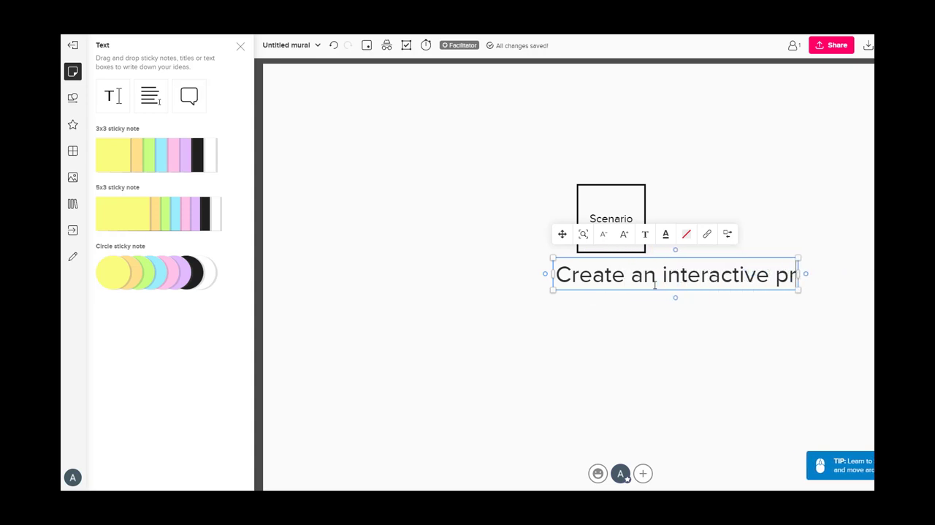
{"action": "type", "text": "esentation"}
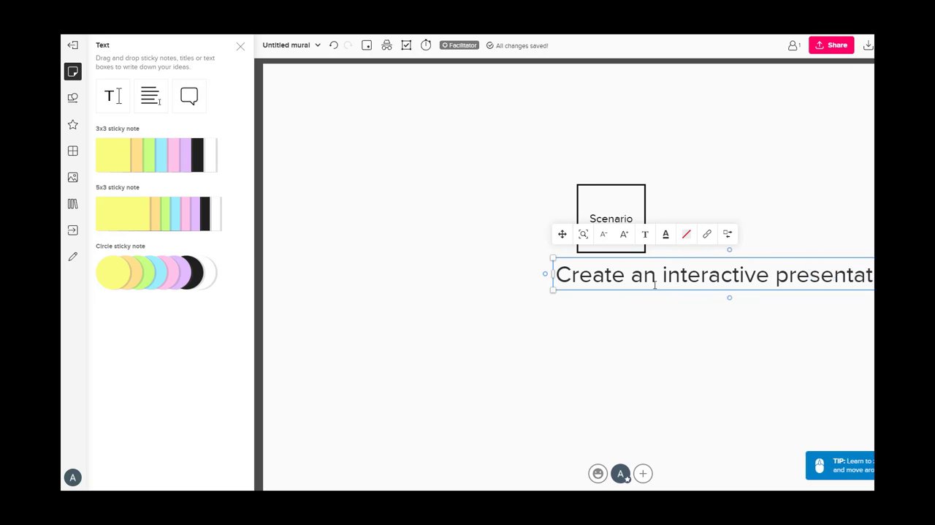
Reduce the font size of "Create an interactive presentation" and move the text above and to the left of the Scenario square
{"action": "triple_click", "coordinate": [646, 267]}
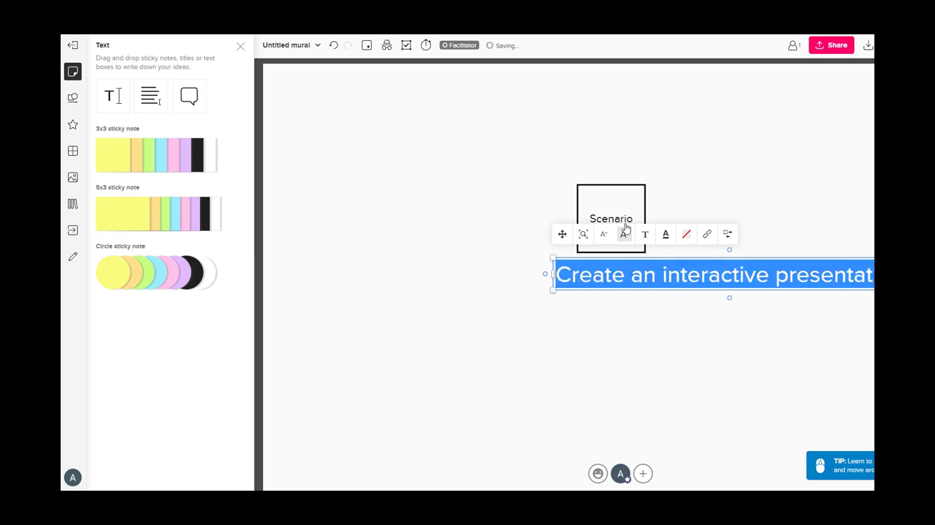
{"action": "left_click", "coordinate": [606, 234]}
{"action": "left_click", "coordinate": [606, 235]}
{"action": "left_click", "coordinate": [606, 235]}
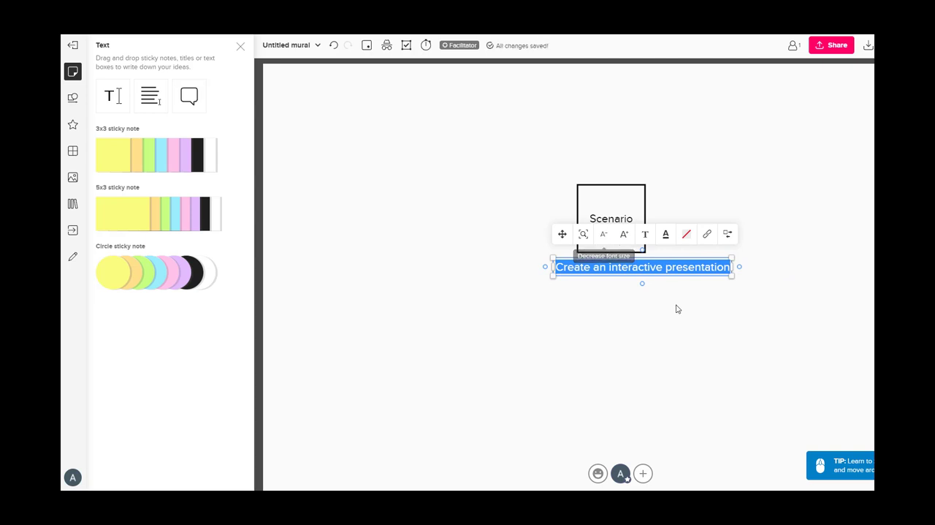
{"action": "left_click_drag", "start_coordinate": [660, 267], "coordinate": [519, 145]}
{"action": "left_click_drag", "start_coordinate": [518, 190], "coordinate": [507, 161]}
{"action": "left_click", "coordinate": [670, 329]}
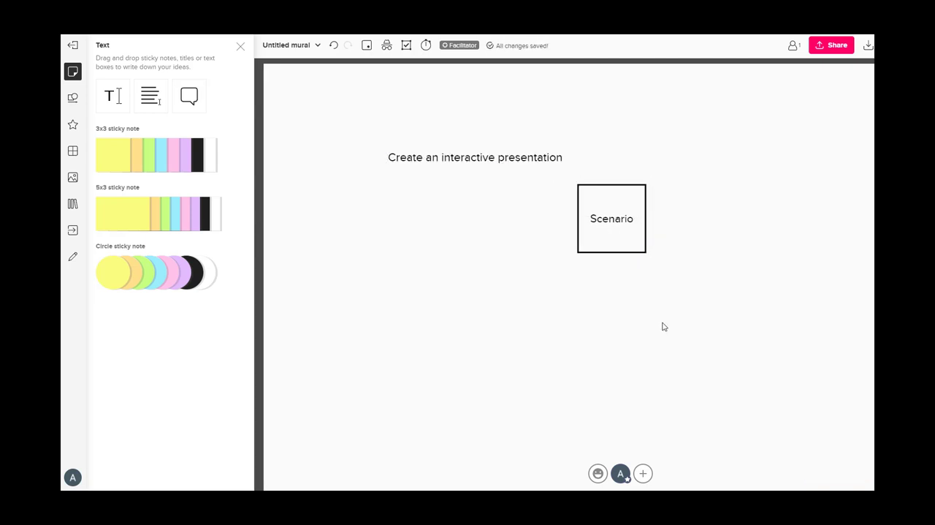
Add a title reading "PowerPoint" in a smaller font and place it below and to the left of "Create an interactive presentation"
{"action": "left_click", "coordinate": [113, 101]}
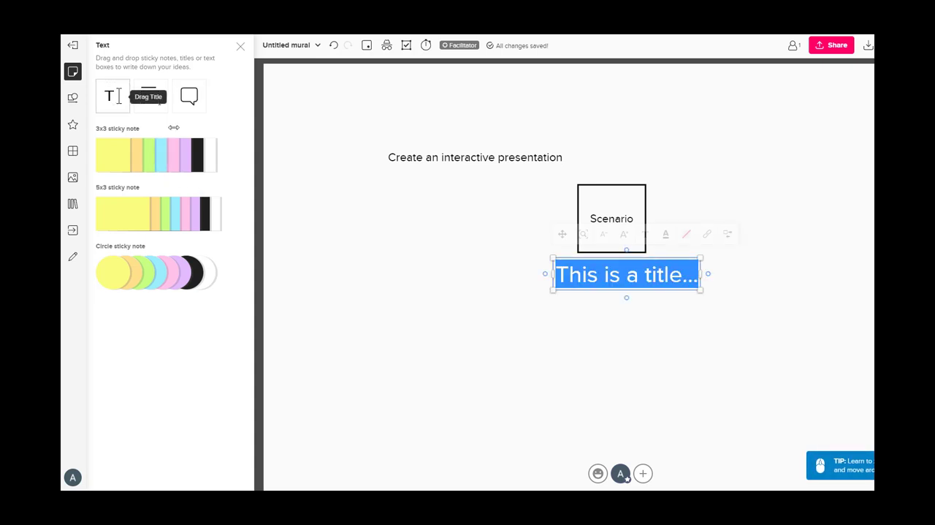
{"action": "type", "text": "PowerPoint"}
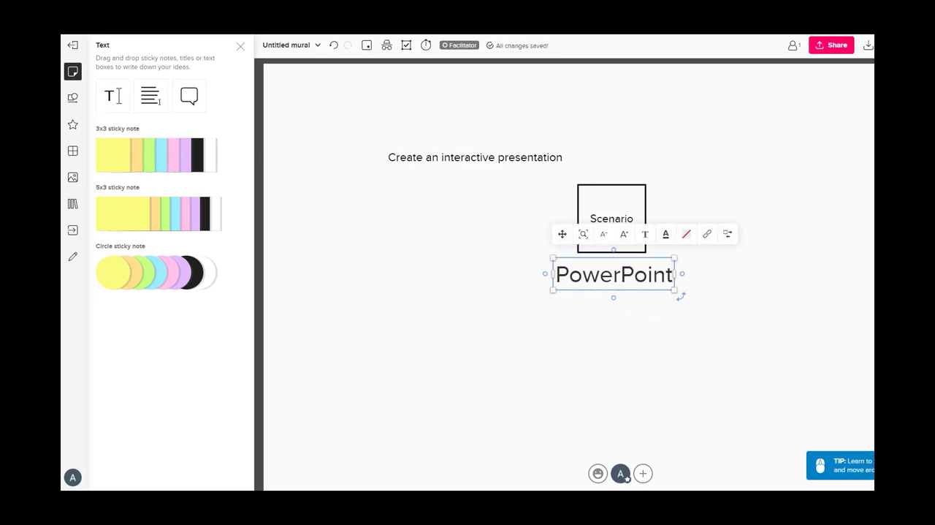
{"action": "key", "text": "ctrl+a"}
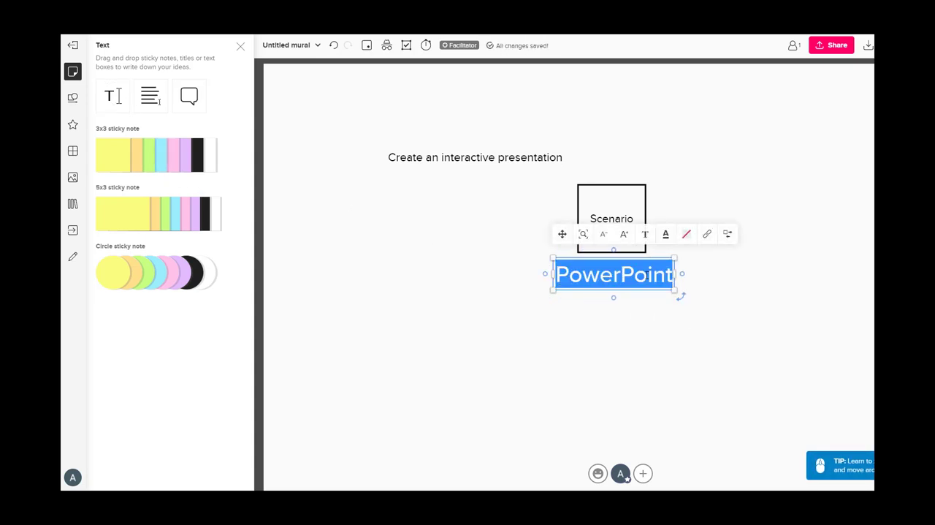
{"action": "left_click", "coordinate": [604, 234]}
{"action": "left_click", "coordinate": [603, 234]}
{"action": "left_click", "coordinate": [687, 345]}
{"action": "left_click_drag", "start_coordinate": [607, 278], "coordinate": [368, 198]}
{"action": "left_click", "coordinate": [377, 215]}
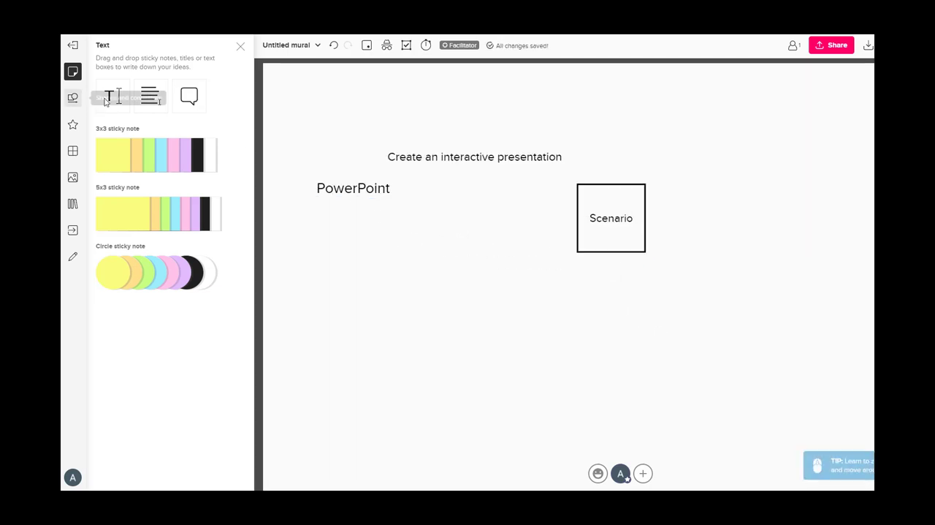
Add a title text reading "Buttons and pathways through the presentation"
{"action": "left_click", "coordinate": [74, 98]}
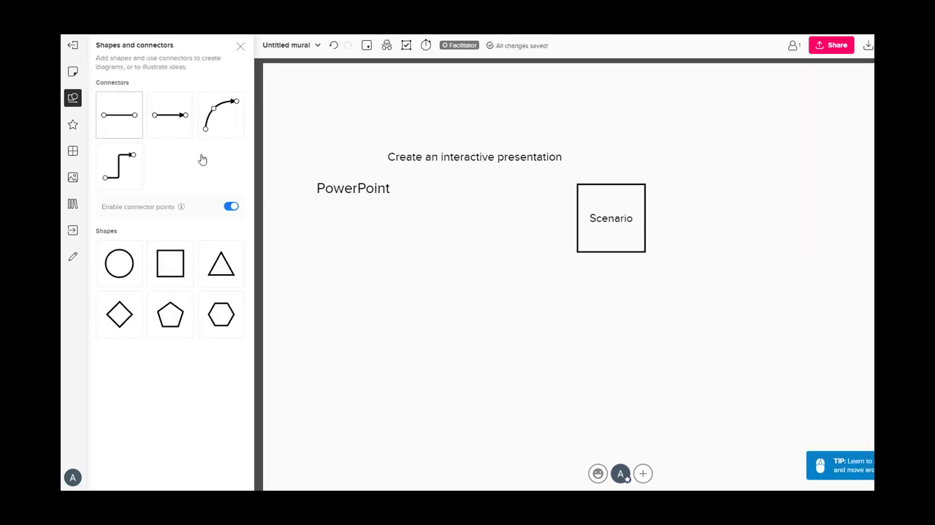
{"action": "left_click", "coordinate": [72, 71]}
{"action": "left_click", "coordinate": [109, 100]}
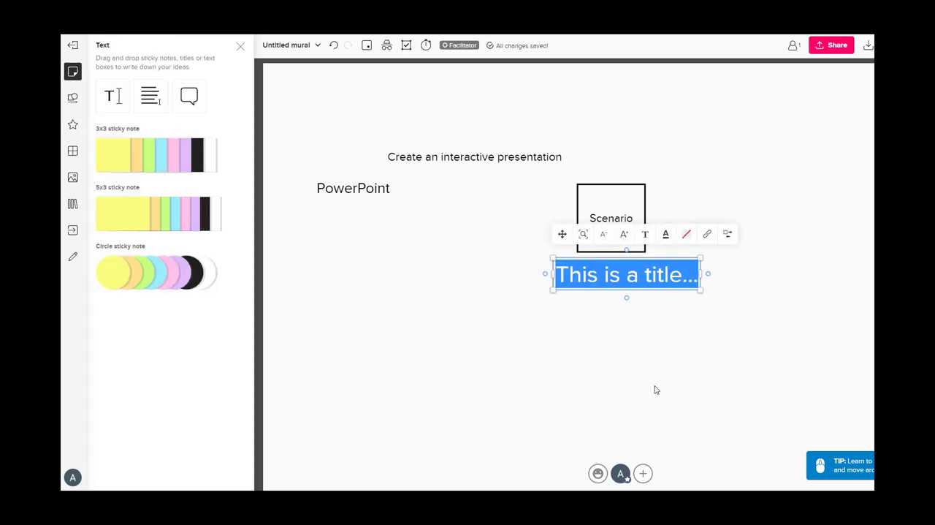
{"action": "type", "text": "Buttons and pathways through "}
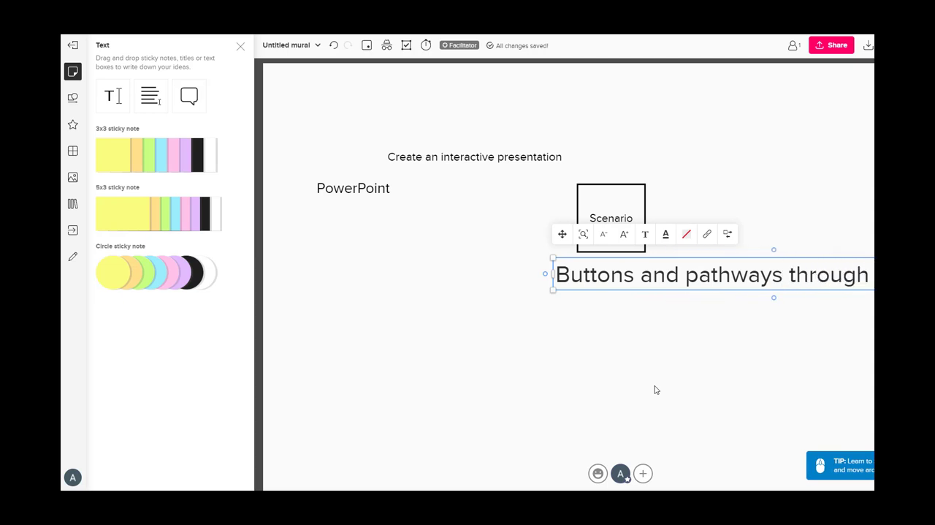
{"action": "type", "text": "the p"}
Shrink the "Buttons and pathways through the presentation" text and move it above and to the left of "Create an interactive presentation"
{"action": "key", "text": "ctrl+a"}
{"action": "left_click", "coordinate": [572, 233]}
{"action": "left_click", "coordinate": [571, 233]}
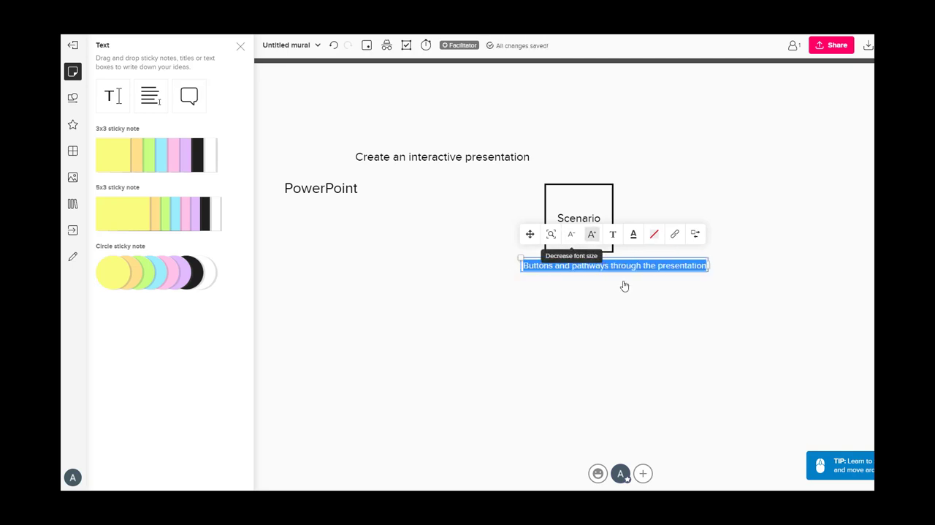
{"action": "left_click", "coordinate": [643, 289]}
{"action": "left_click_drag", "start_coordinate": [635, 271], "coordinate": [401, 115]}
{"action": "left_click", "coordinate": [442, 241]}
Add a title reading "Hyperlinks" in a smaller font and place it above and to the right of "Create an interactive presentation"
{"action": "left_click", "coordinate": [124, 111]}
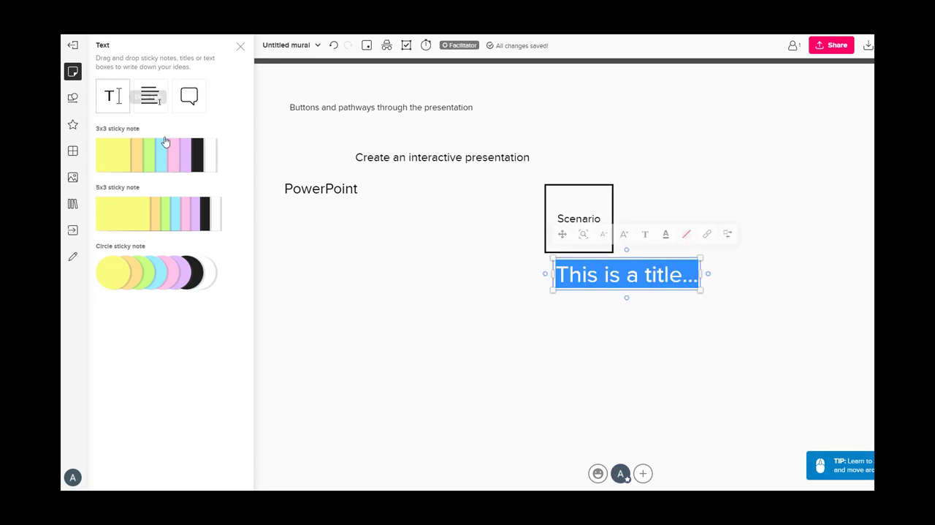
{"action": "type", "text": "Hyperlinks"}
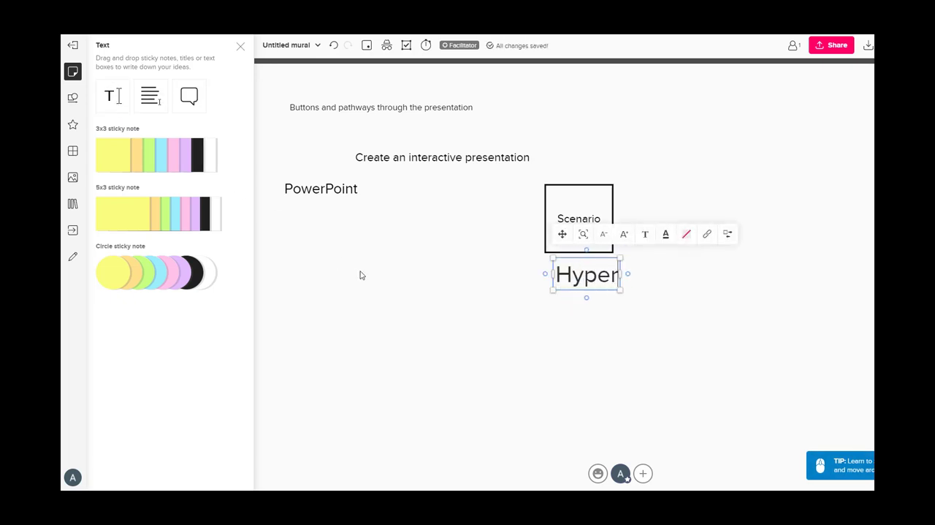
{"action": "double_click", "coordinate": [622, 269]}
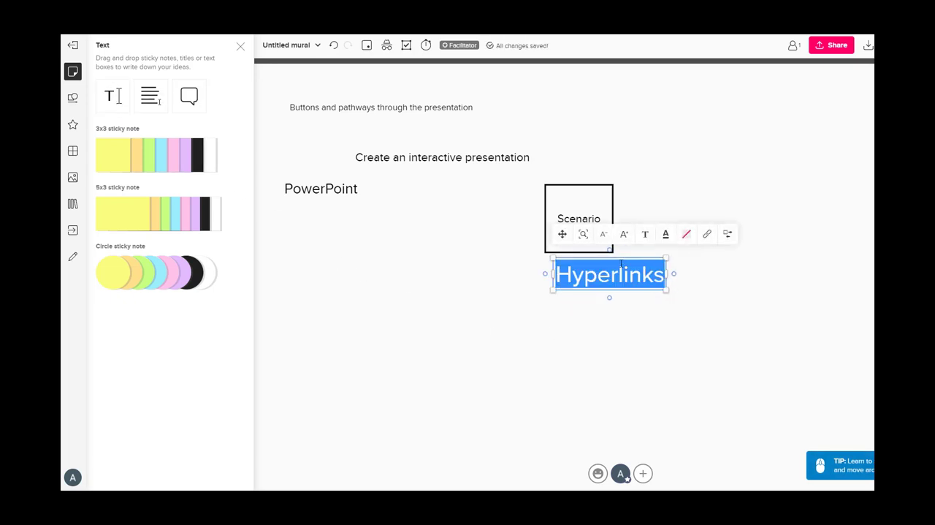
{"action": "left_click", "coordinate": [604, 234]}
{"action": "left_click", "coordinate": [604, 280]}
{"action": "left_click_drag", "start_coordinate": [604, 280], "coordinate": [565, 128]}
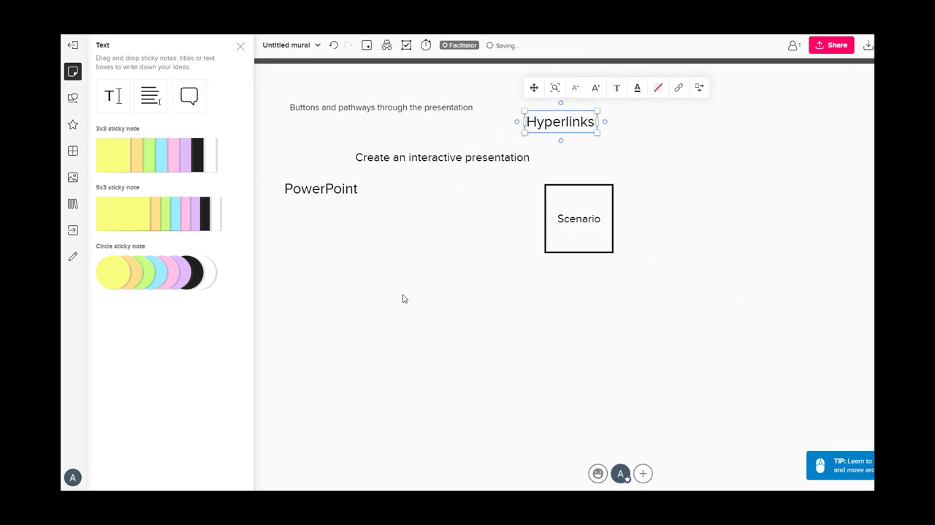
Draw straight arrows from "Create an interactive presentation" to the other three titles, and one from the Scenario square to it
{"action": "left_click", "coordinate": [72, 97]}
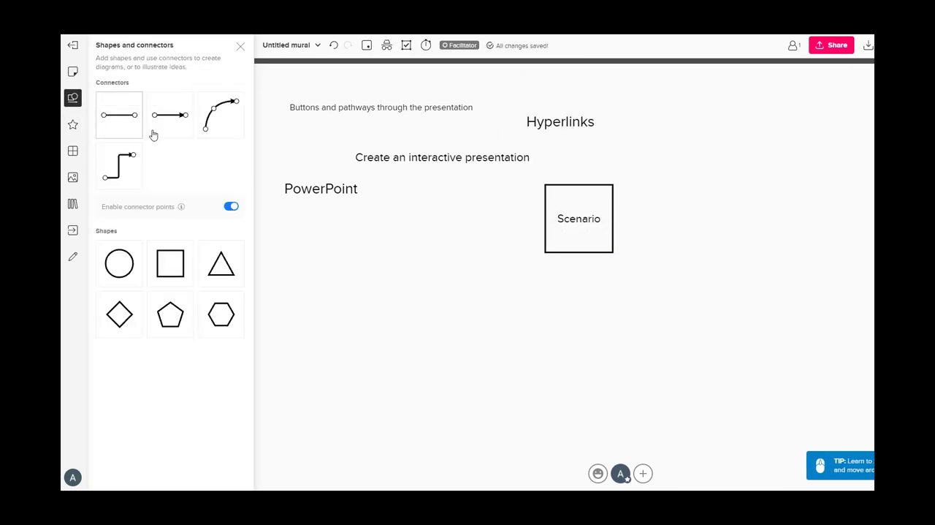
{"action": "left_click", "coordinate": [167, 125]}
{"action": "left_click_drag", "start_coordinate": [438, 144], "coordinate": [380, 115]}
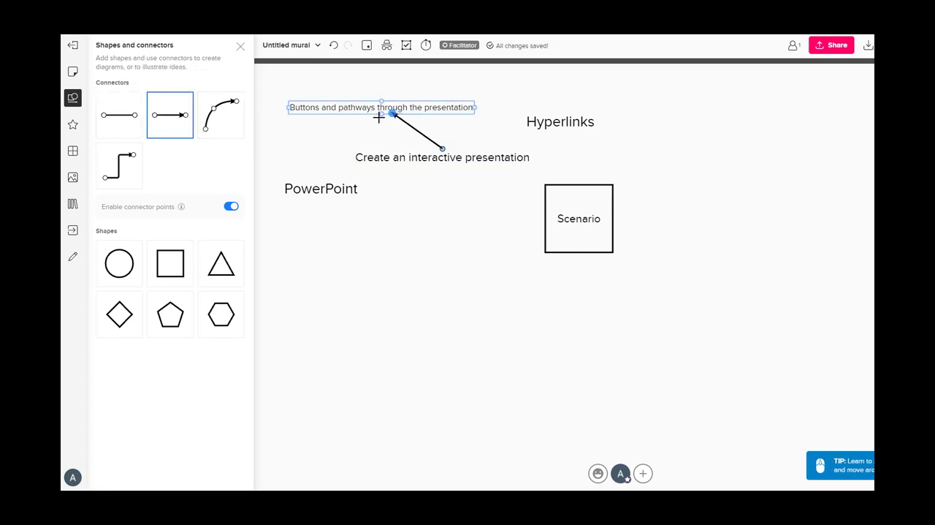
{"action": "left_click", "coordinate": [166, 133]}
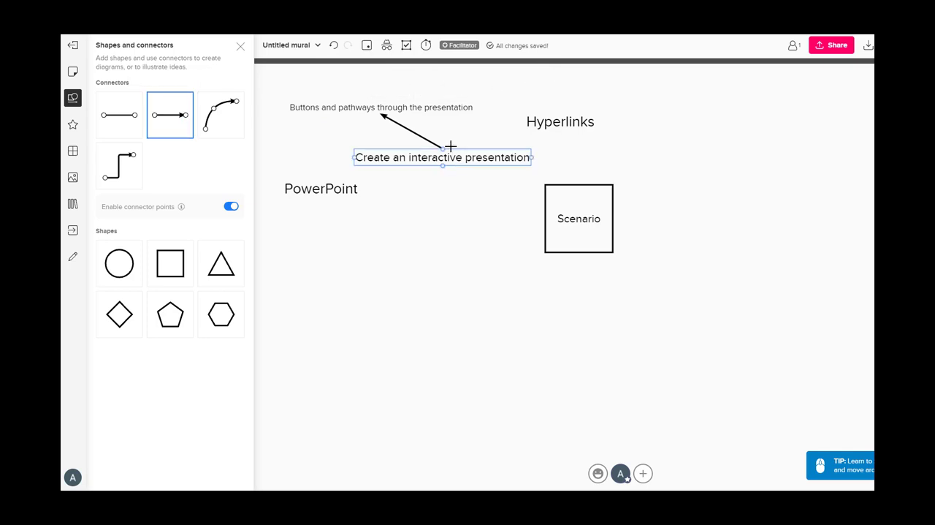
{"action": "left_click_drag", "start_coordinate": [444, 150], "coordinate": [526, 123]}
{"action": "left_click", "coordinate": [168, 121]}
{"action": "left_click_drag", "start_coordinate": [443, 166], "coordinate": [358, 188]}
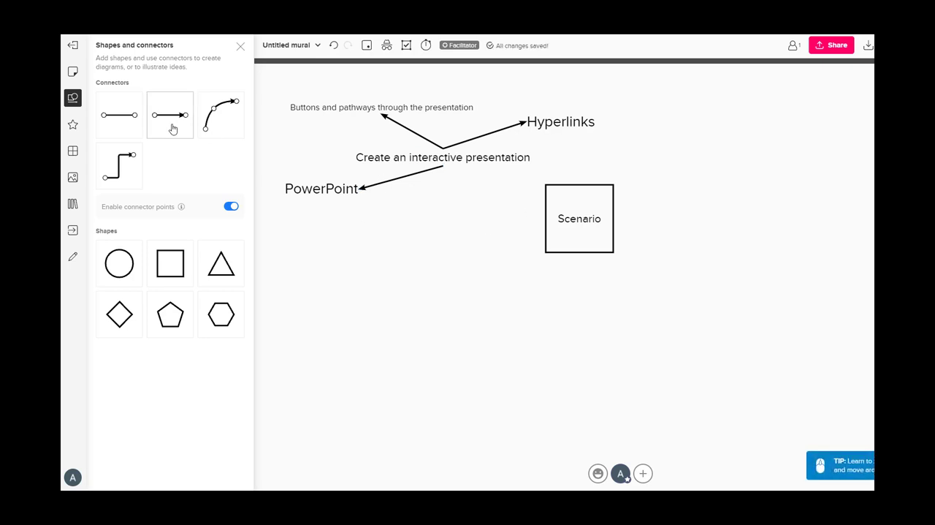
{"action": "left_click_drag", "start_coordinate": [544, 218], "coordinate": [509, 167]}
{"action": "left_click", "coordinate": [309, 263]}
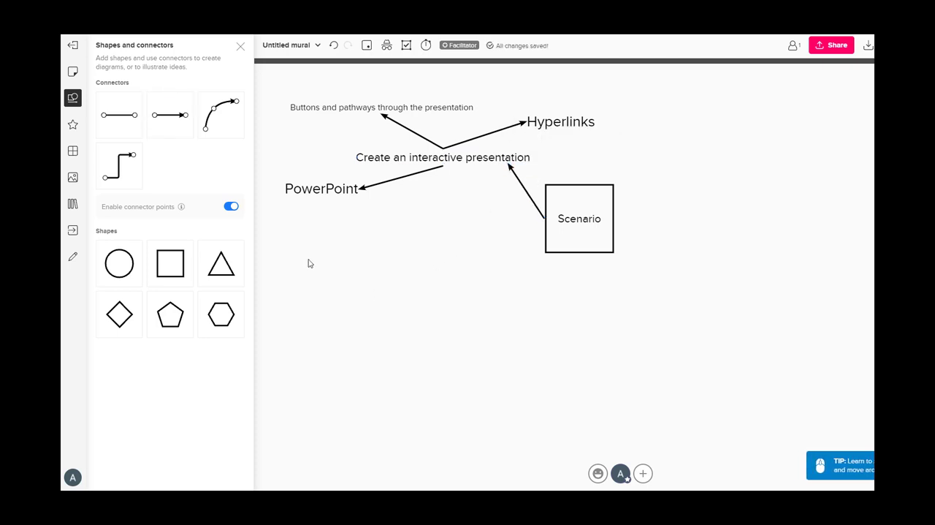
Search the icons for "button" and insert the solid raised push-button icon into the mural
{"action": "left_click", "coordinate": [74, 125]}
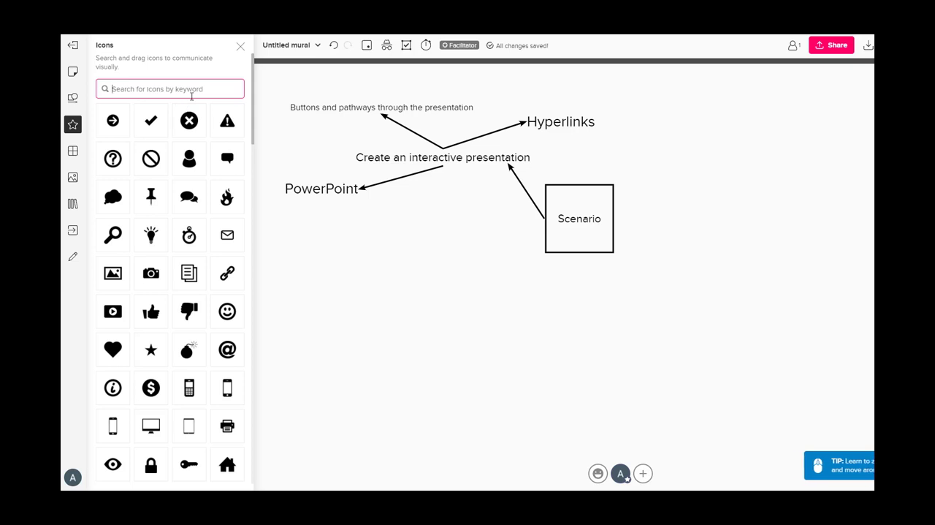
{"action": "type", "text": "button"}
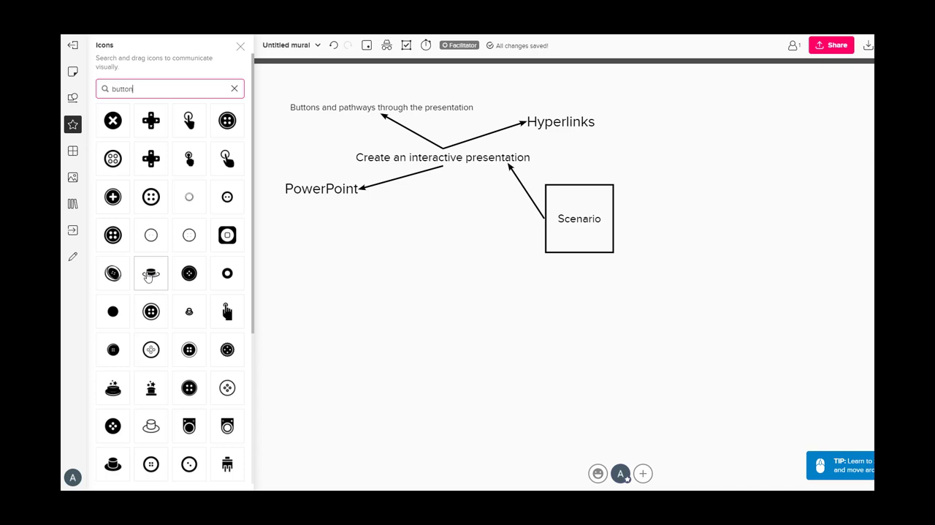
{"action": "left_click", "coordinate": [149, 273]}
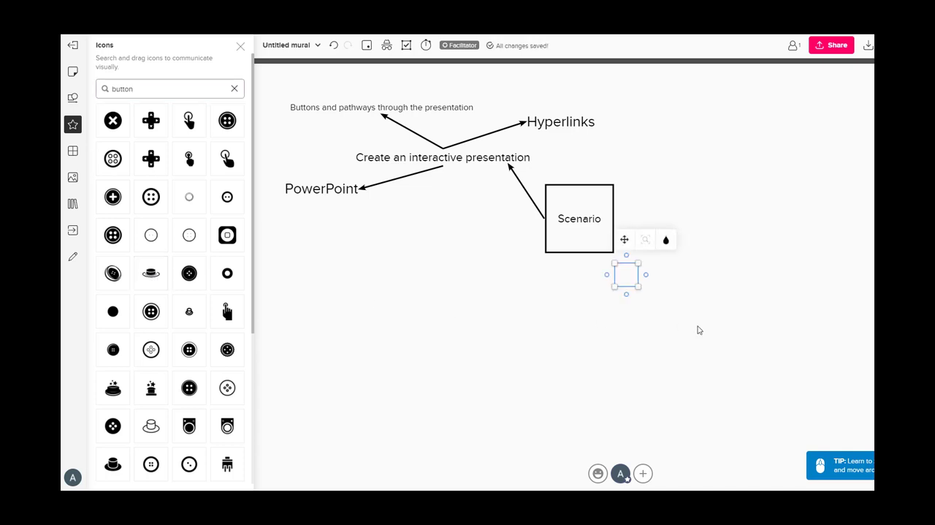
Place the push-button icon above the start of "Buttons and pathways through the presentation" and add a diagonal chain icon, searched as "links", above the end of "Hyperlinks"
{"action": "left_click_drag", "start_coordinate": [635, 281], "coordinate": [277, 93]}
{"action": "left_click", "coordinate": [466, 291]}
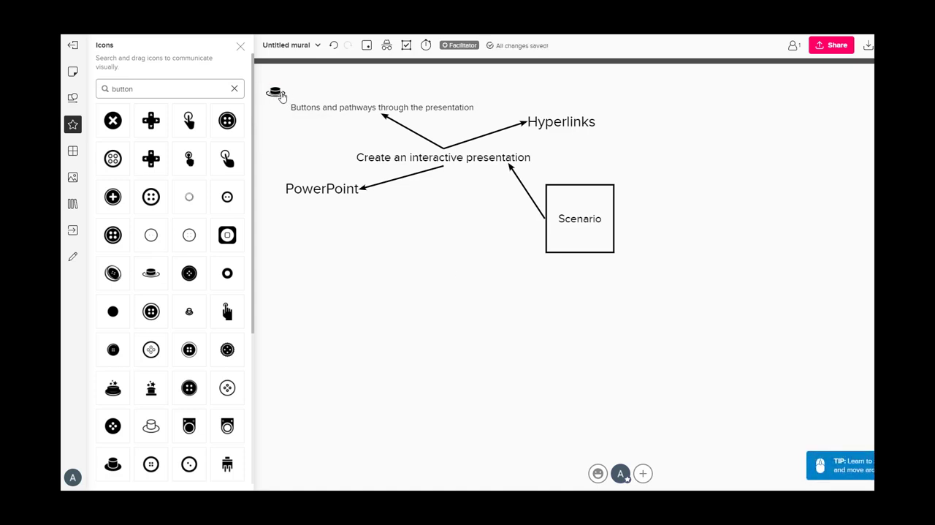
{"action": "left_click_drag", "start_coordinate": [134, 89], "coordinate": [73, 69]}
{"action": "key", "text": "BackSpace"}
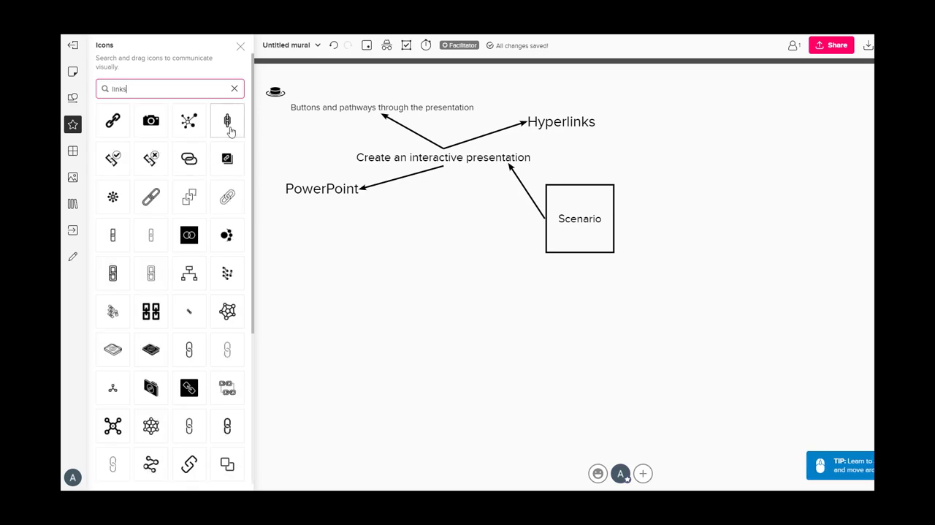
{"action": "left_click", "coordinate": [143, 199]}
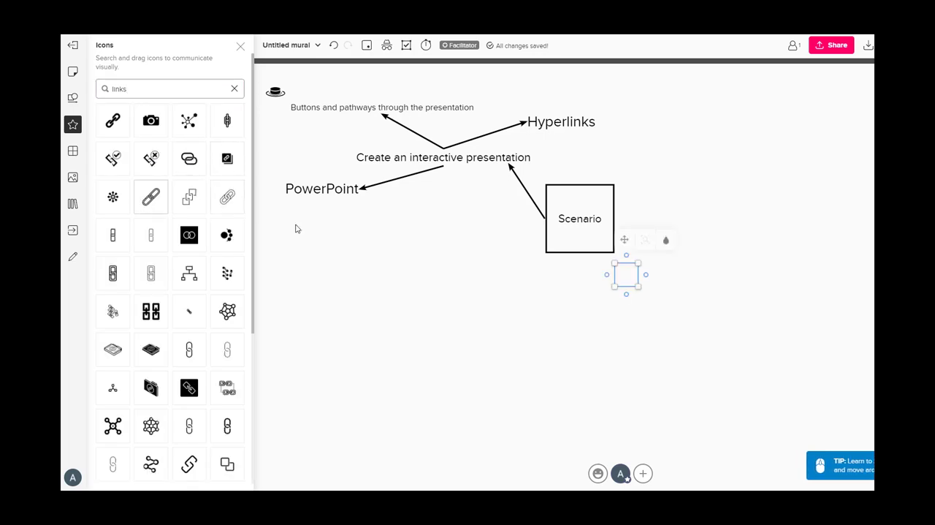
{"action": "left_click_drag", "start_coordinate": [631, 277], "coordinate": [608, 110]}
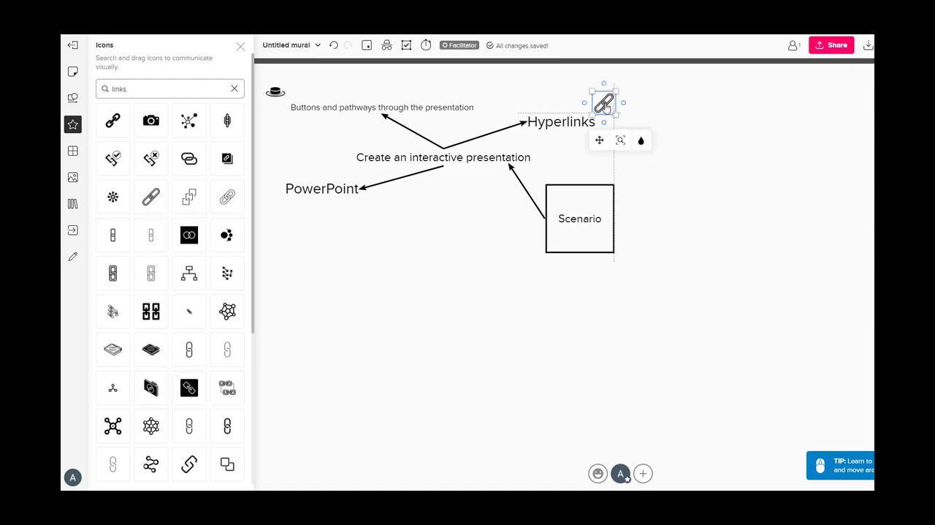
{"action": "left_click", "coordinate": [342, 247]}
Search the icons for "presentation", insert the presenter-with-audience icon showing a heart, enlarge it and place it above and to the left of "Create an interactive presentation"
{"action": "double_click", "coordinate": [147, 88]}
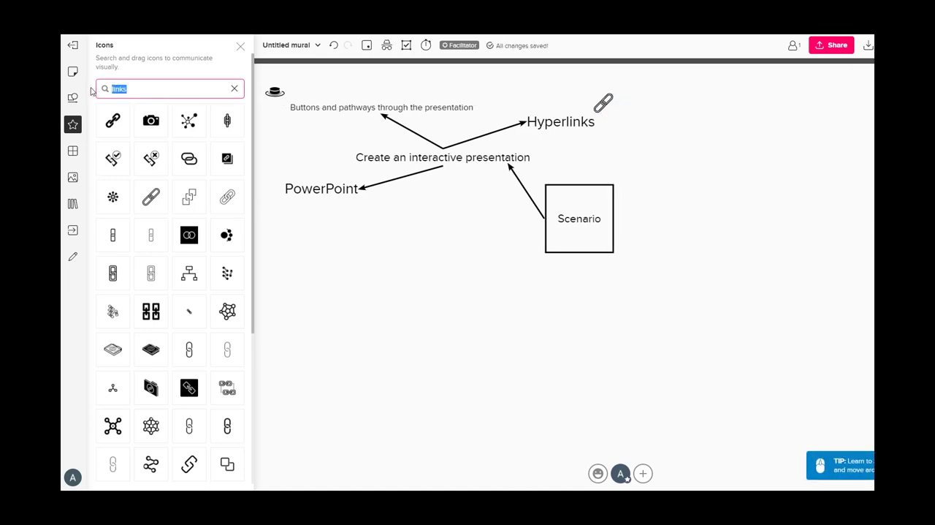
{"action": "type", "text": "presentation"}
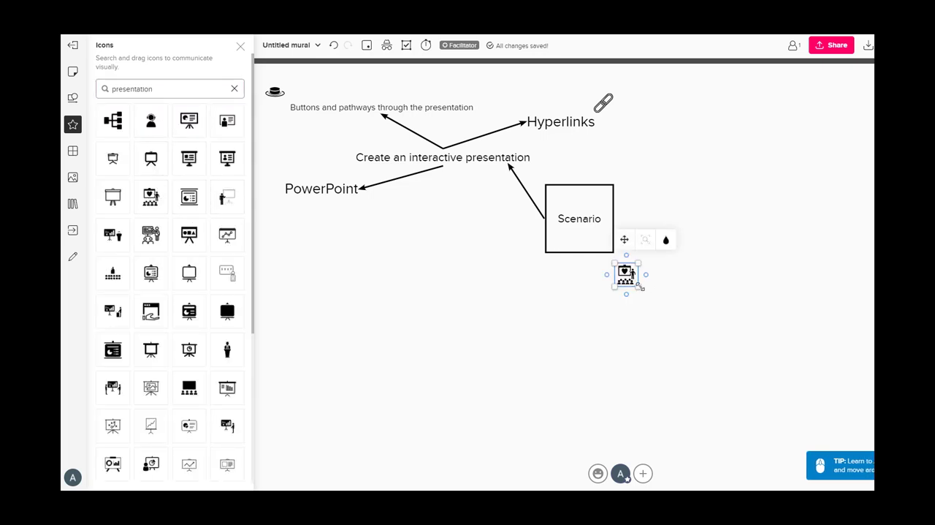
{"action": "left_click_drag", "start_coordinate": [638, 289], "coordinate": [326, 143]}
Search the icons for "powerpoint" and place the outlined P document icon just left of the "PowerPoint" title
{"action": "left_click", "coordinate": [159, 89]}
{"action": "double_click", "coordinate": [155, 88]}
{"action": "type", "text": "powerpoint"}
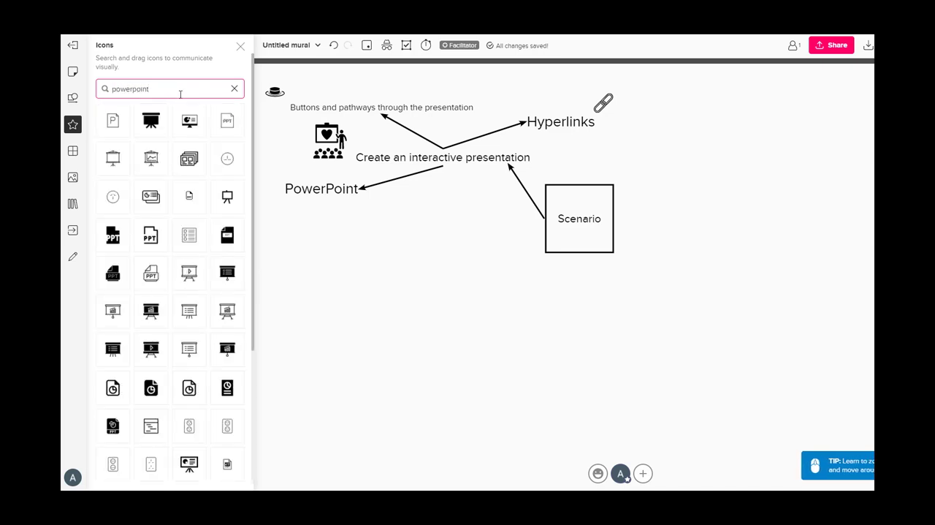
{"action": "left_click_drag", "start_coordinate": [120, 131], "coordinate": [637, 285]}
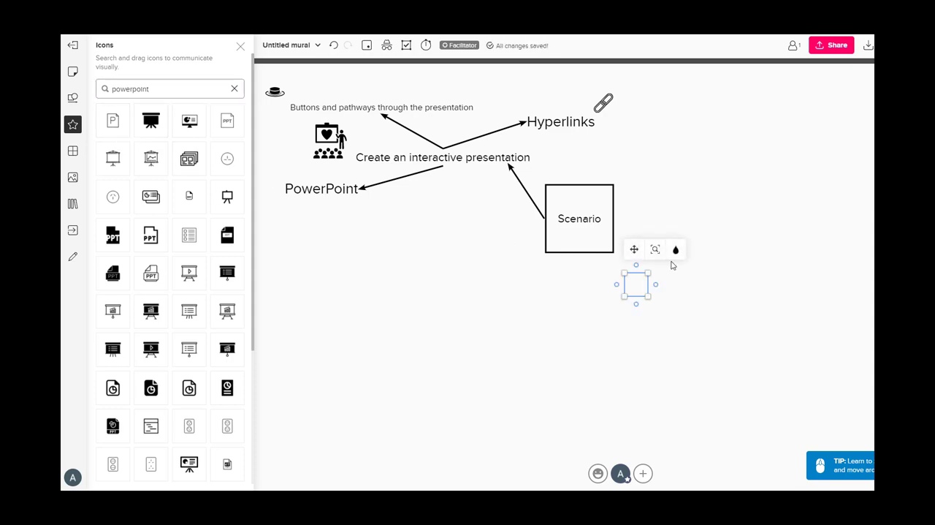
{"action": "left_click_drag", "start_coordinate": [521, 290], "coordinate": [360, 199]}
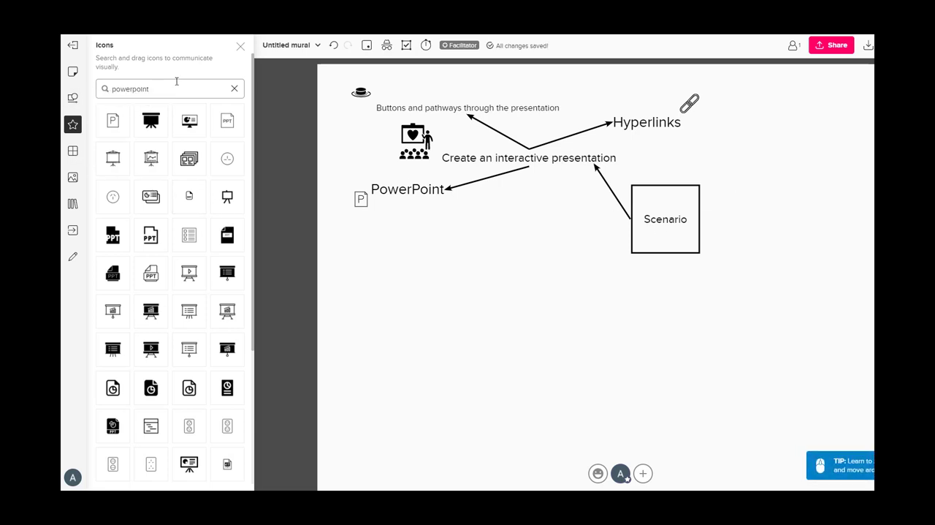
Search the icons for "cyber" and place the outlined padlock with circuit lines on the lower-right corner of the Scenario square
{"action": "double_click", "coordinate": [144, 88]}
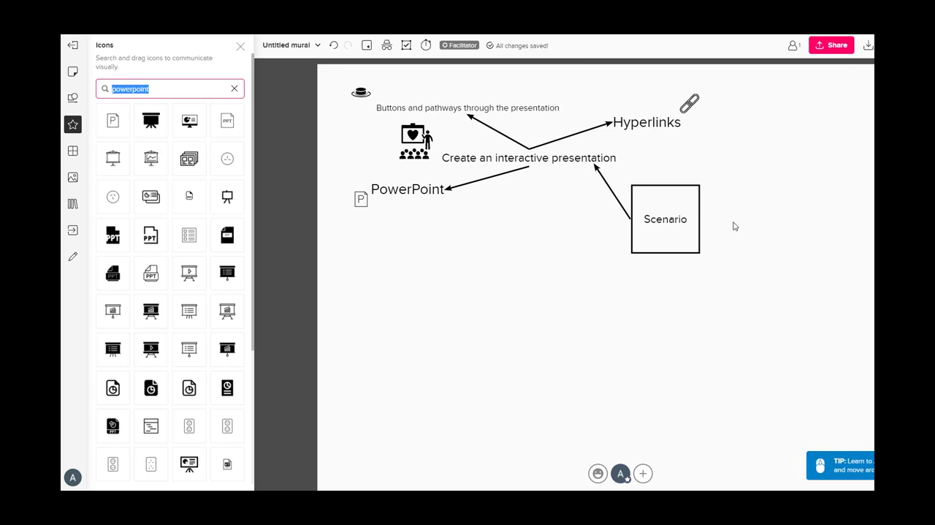
{"action": "type", "text": "cyber"}
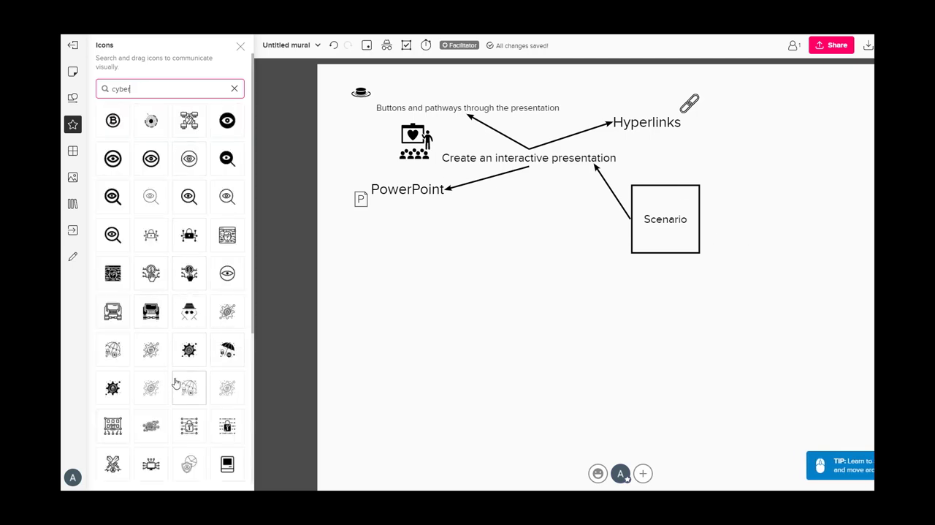
{"action": "left_click_drag", "start_coordinate": [189, 431], "coordinate": [700, 261]}
{"action": "left_click", "coordinate": [779, 303]}
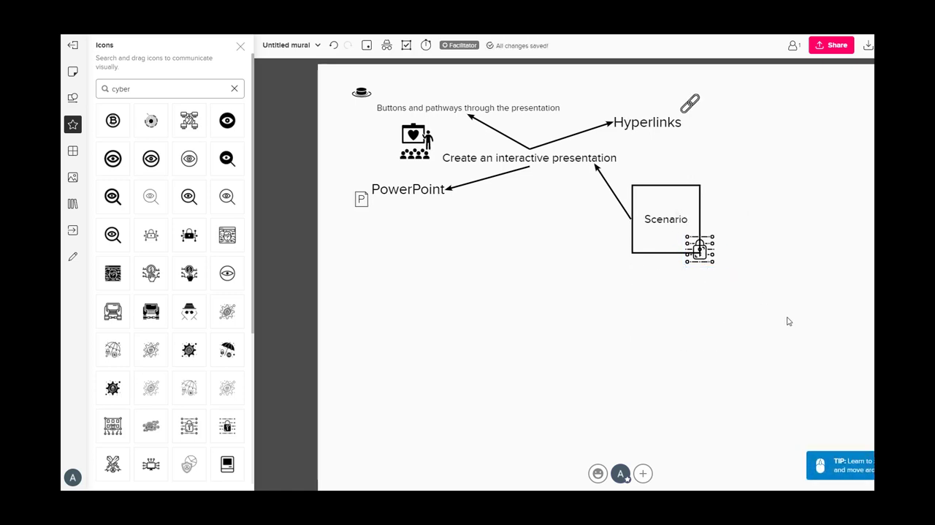
{"action": "left_click_drag", "start_coordinate": [726, 327], "coordinate": [645, 328]}
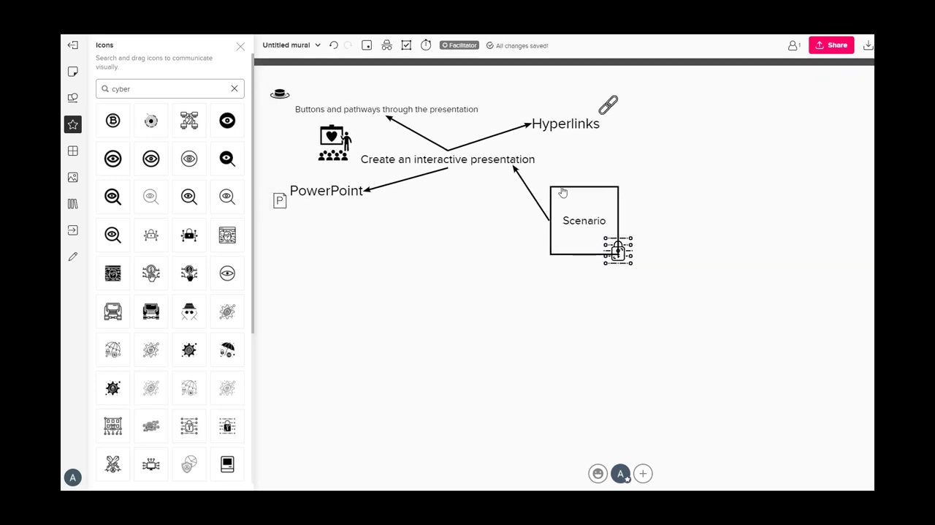